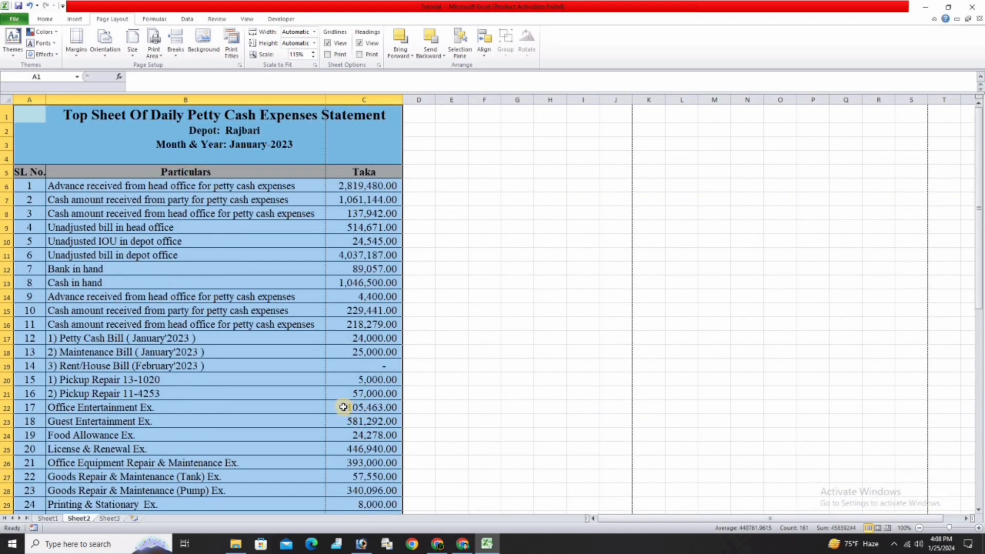
click(295, 390)
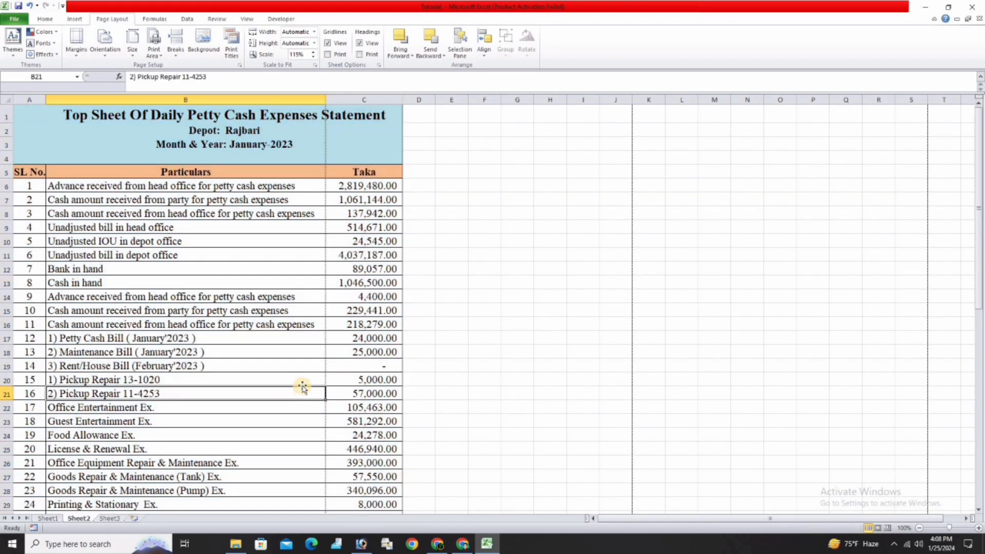
scroll(302, 388, down, 4)
scroll(302, 388, up, 4)
drag(23, 117, 359, 468)
scroll(359, 461, up, 10)
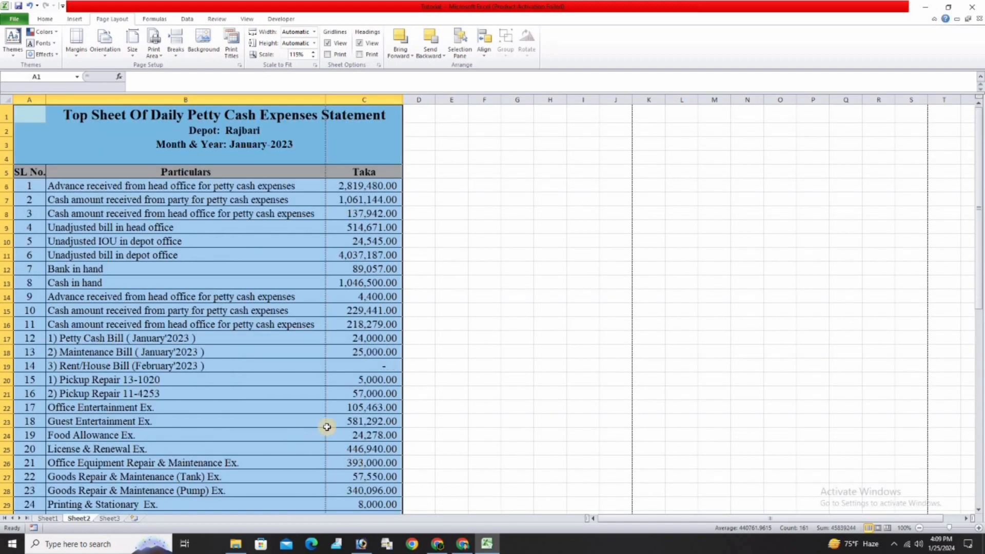
click(160, 157)
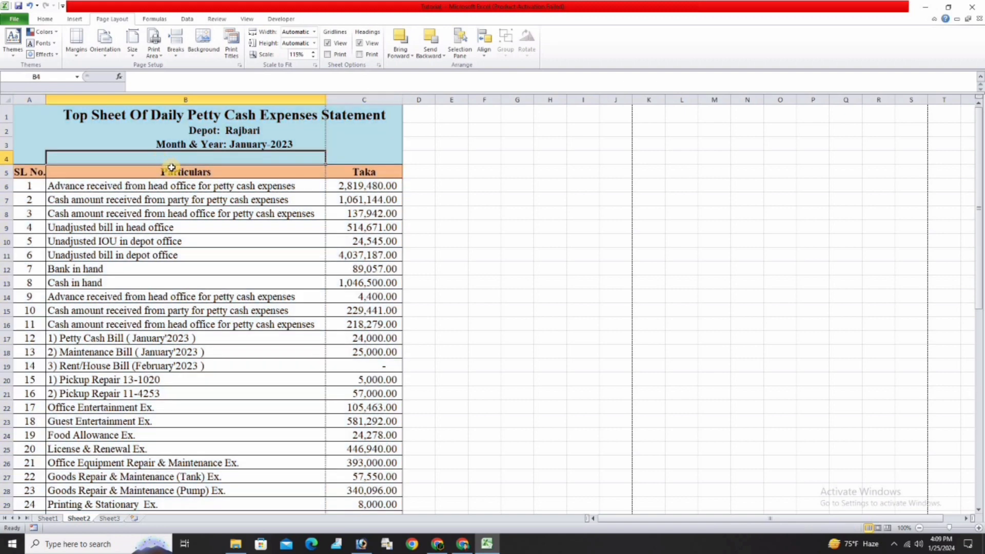
- Preview all printed pages of the expense statement to check how its columns and rows split, and return to the worksheet
click(12, 21)
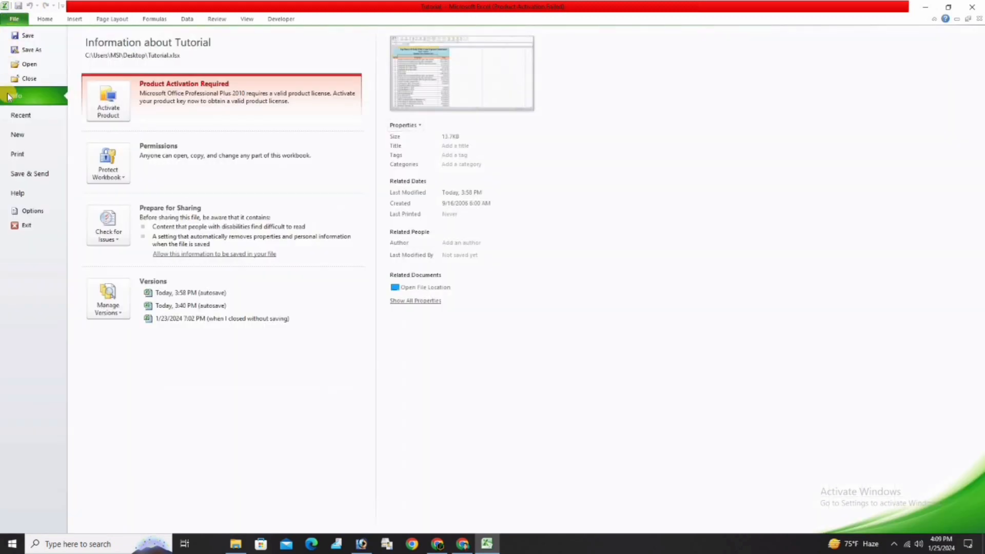
click(19, 155)
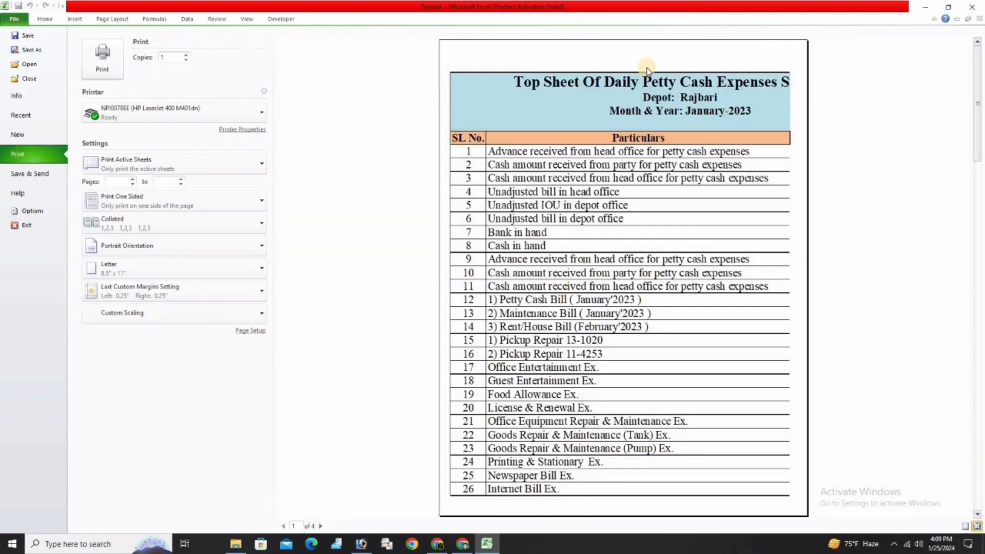
click(320, 526)
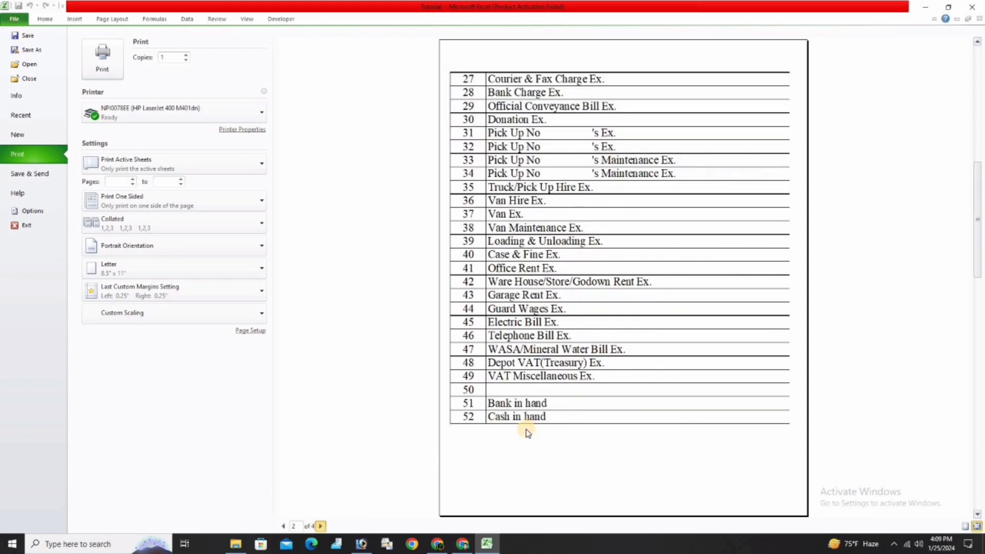
click(321, 525)
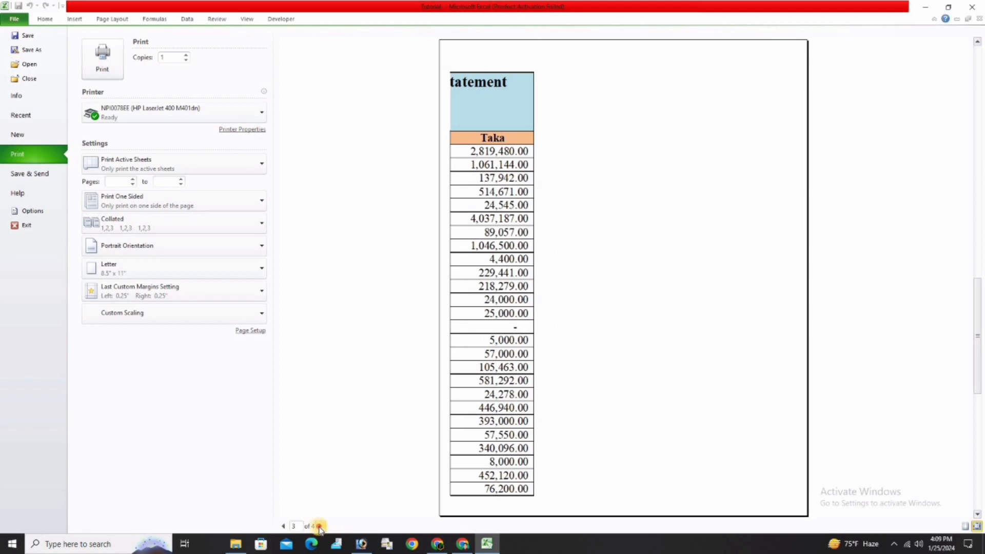
click(321, 526)
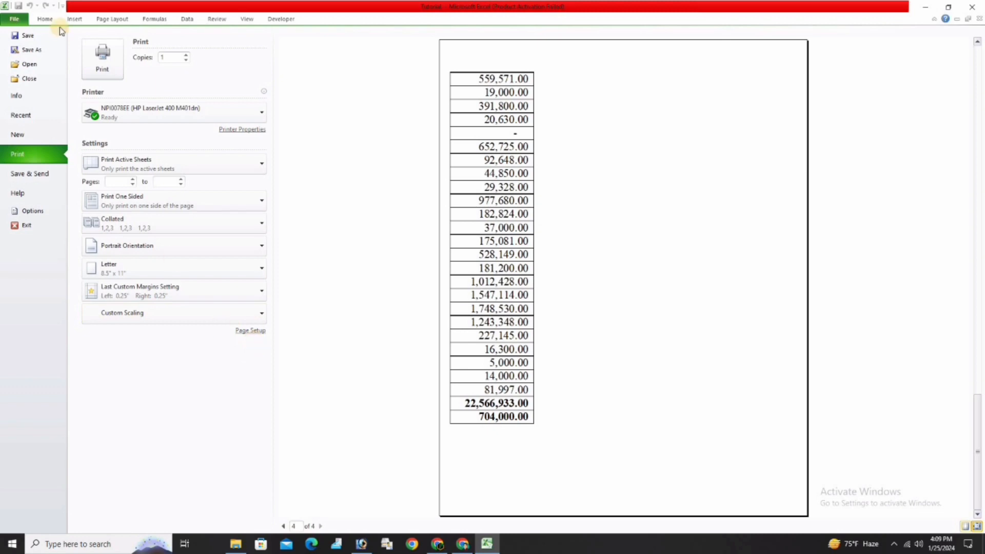
click(46, 19)
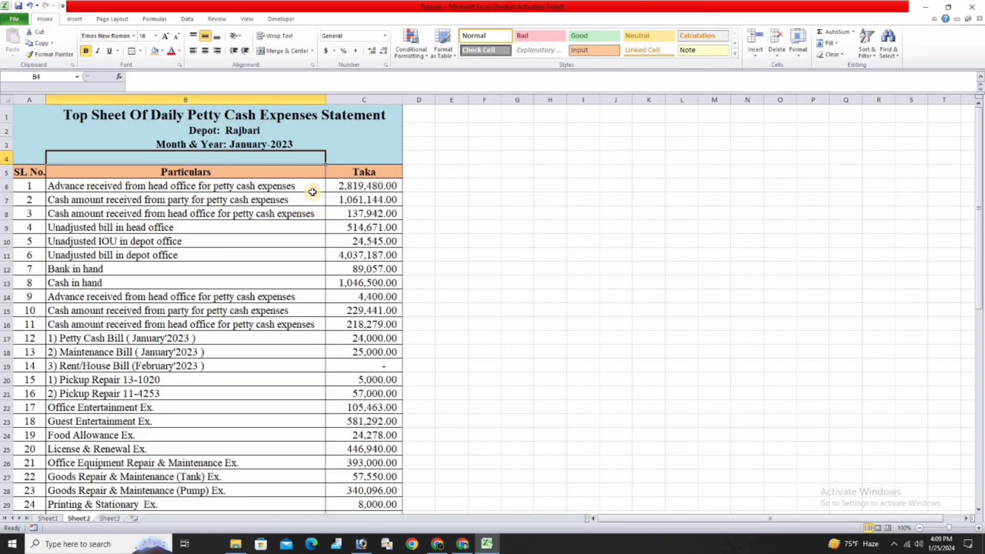
- Set the whole expense statement, cells A1:C57, as the print area
drag(31, 111, 368, 487)
scroll(272, 267, up, 10)
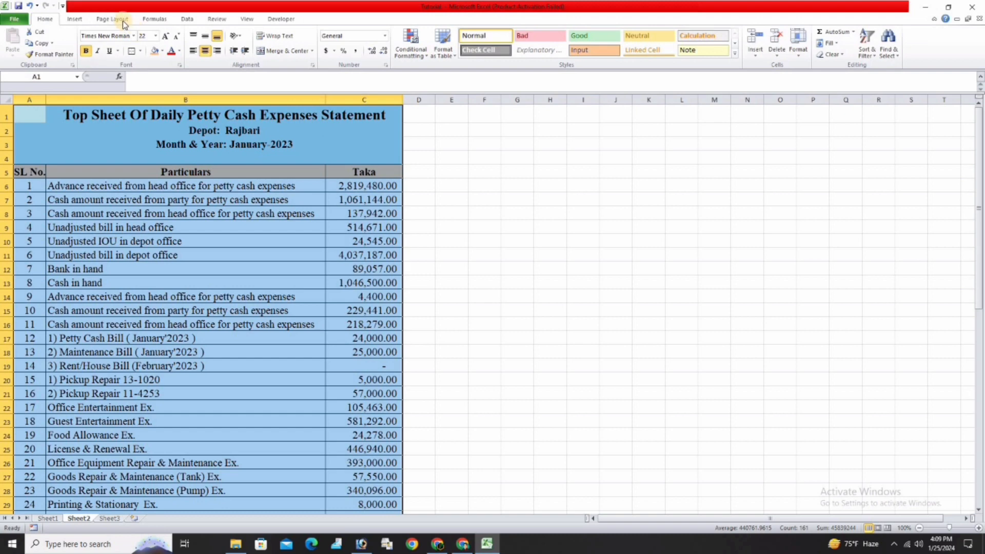
click(122, 21)
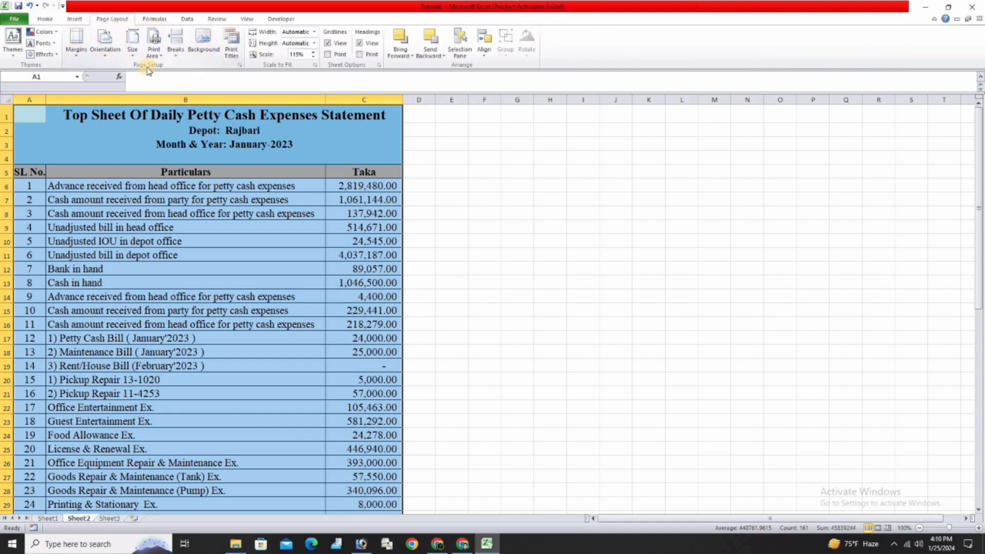
click(156, 43)
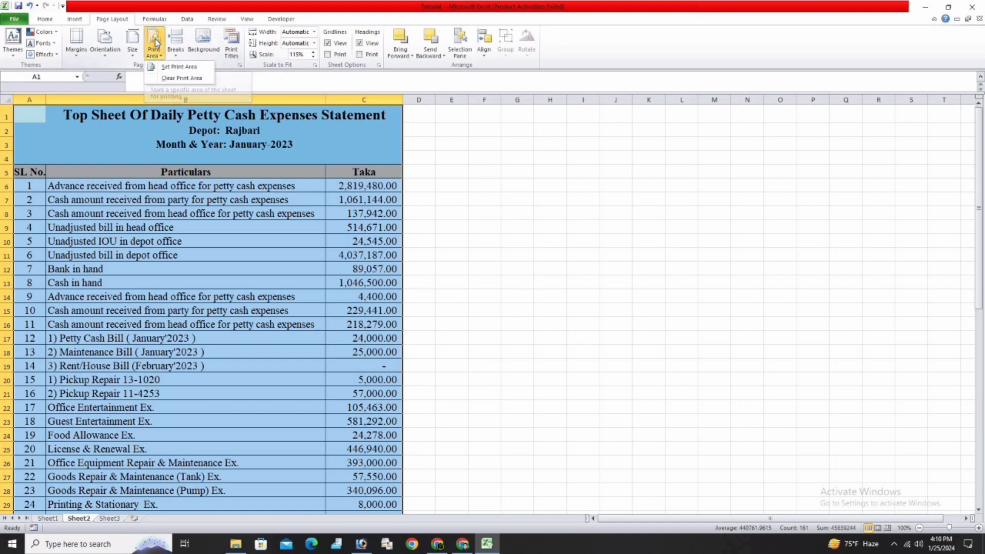
click(181, 66)
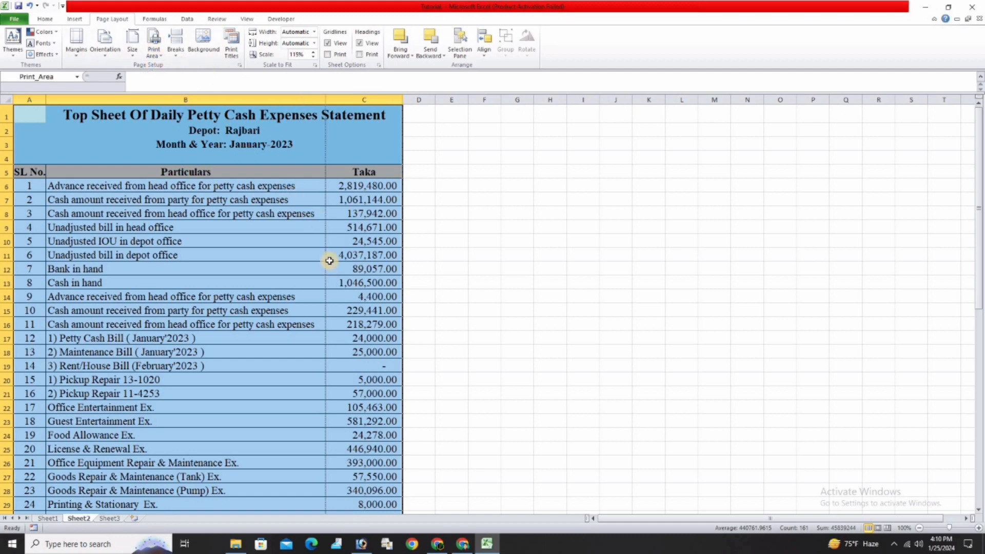
scroll(328, 259, down, 3)
scroll(328, 246, up, 3)
scroll(327, 395, down, 5)
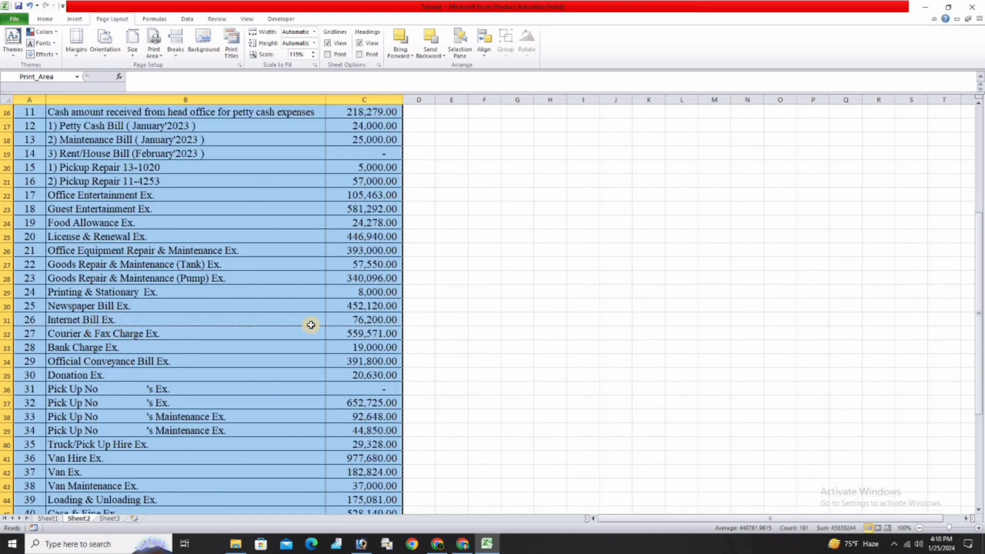
scroll(327, 325, up, 5)
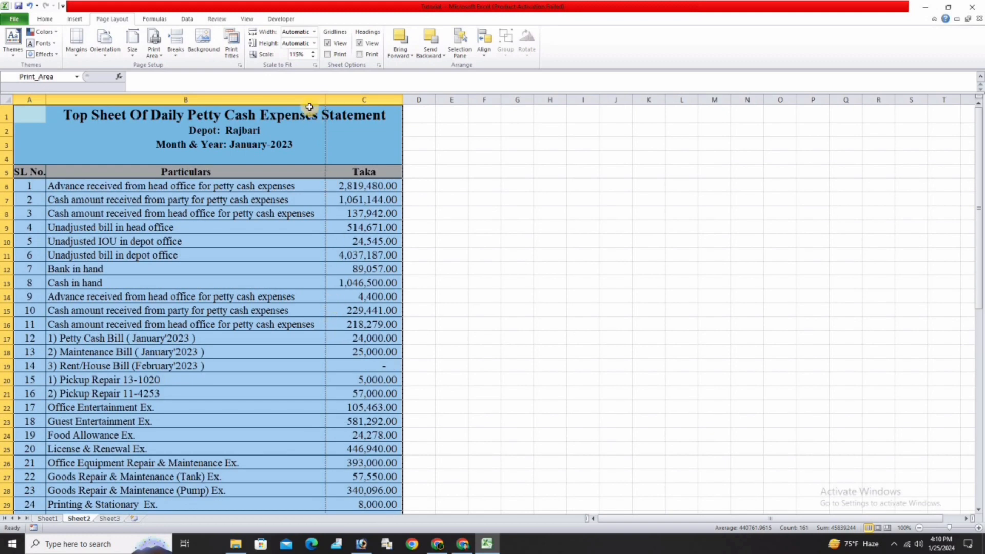
- Apply the Narrow margins preset to the sheet
click(77, 45)
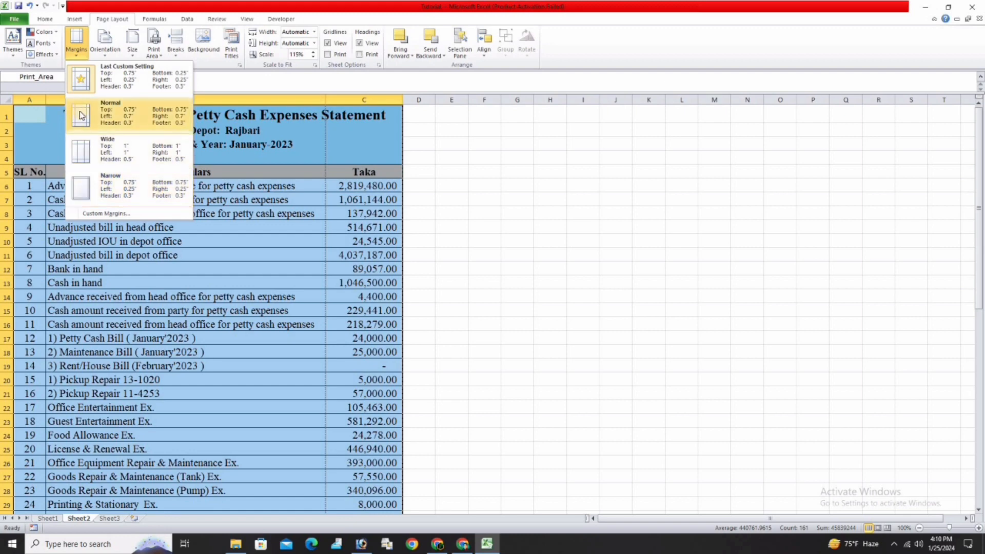
click(82, 189)
scroll(334, 177, down, 2)
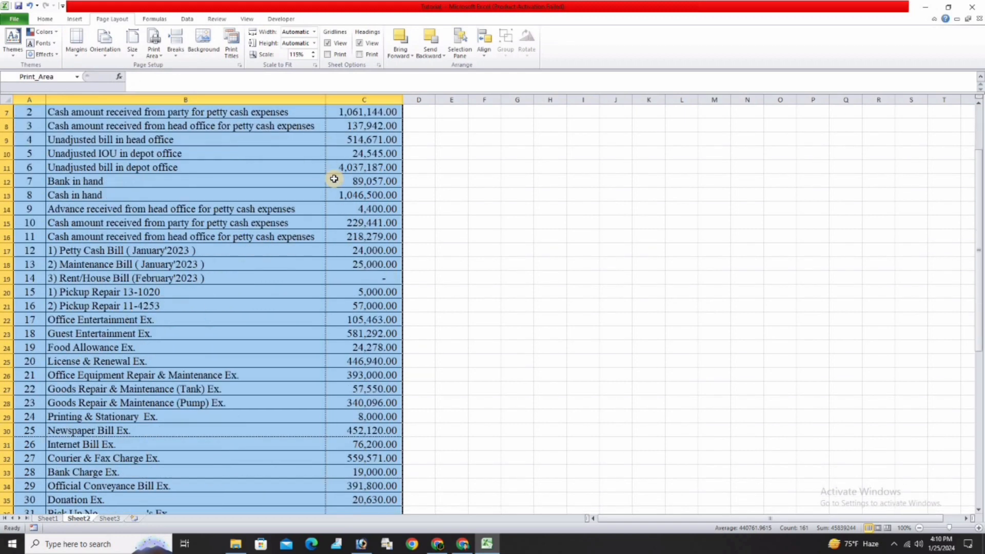
scroll(334, 178, up, 2)
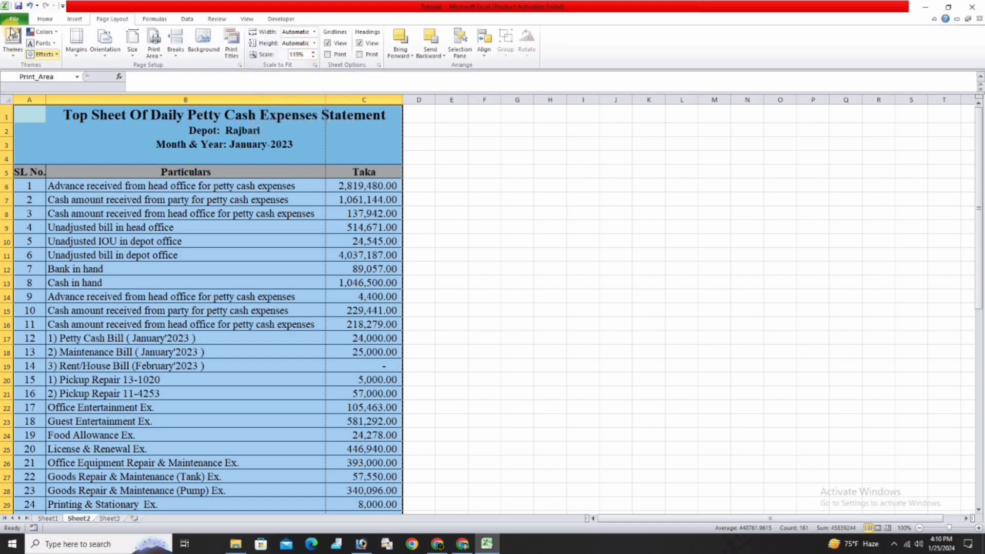
- Reduce the print scale of the sheet to 90%
click(312, 58)
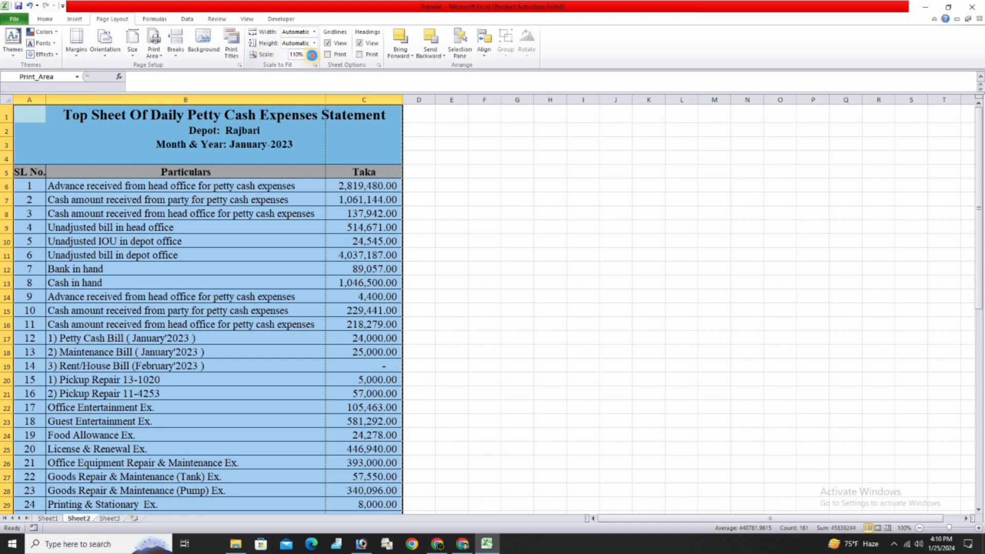
click(312, 59)
drag(325, 98, 325, 98)
click(312, 58)
click(312, 57)
scroll(380, 224, down, 2)
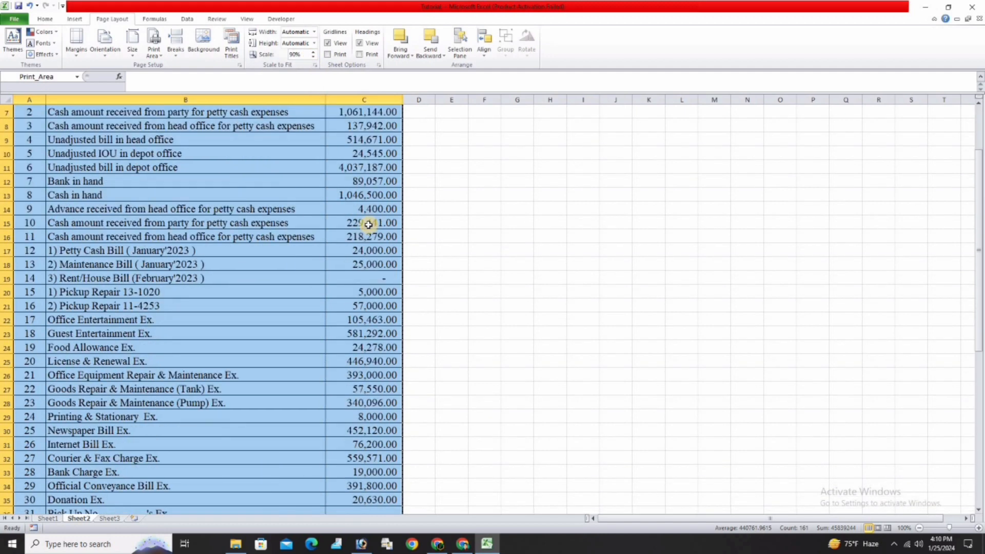
scroll(386, 222, up, 2)
scroll(395, 231, down, 15)
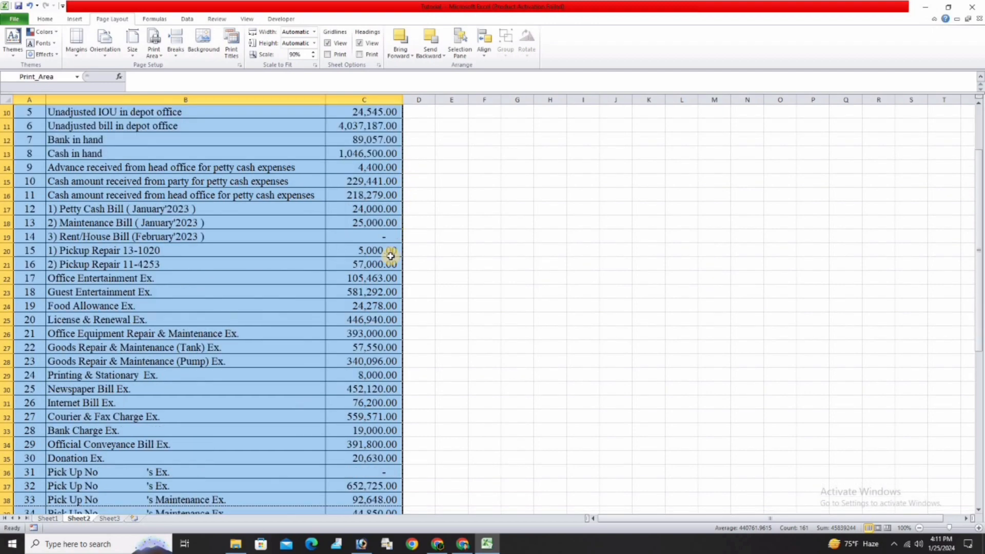
scroll(391, 262, up, 5)
scroll(318, 224, up, 11)
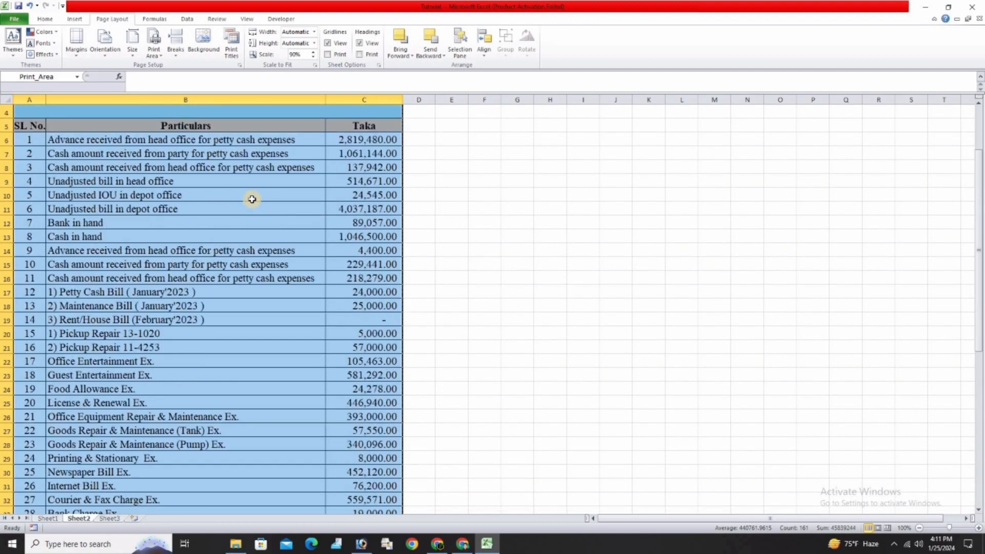
- Preview the printed pages to check the column fit and the second page's heading, and return to the page layout settings
click(14, 19)
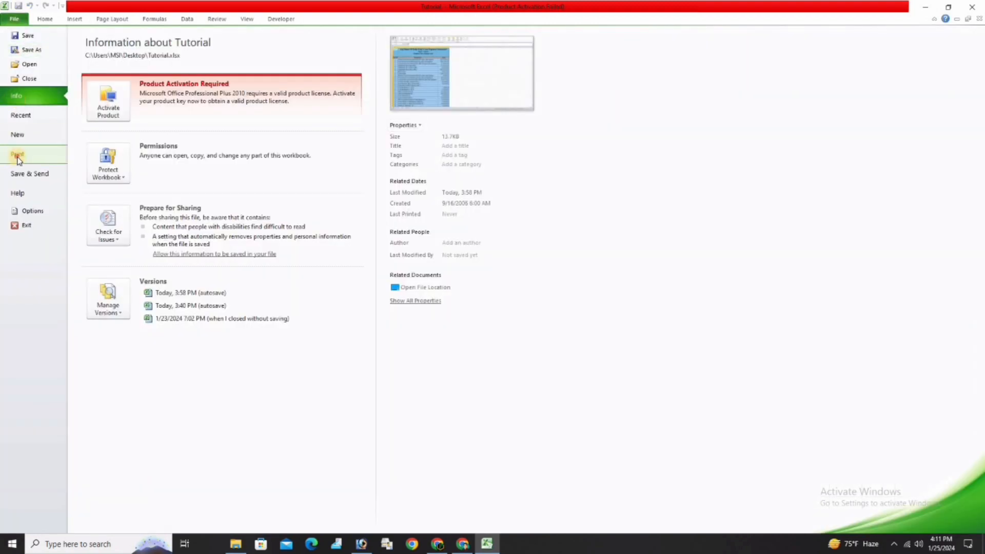
click(16, 154)
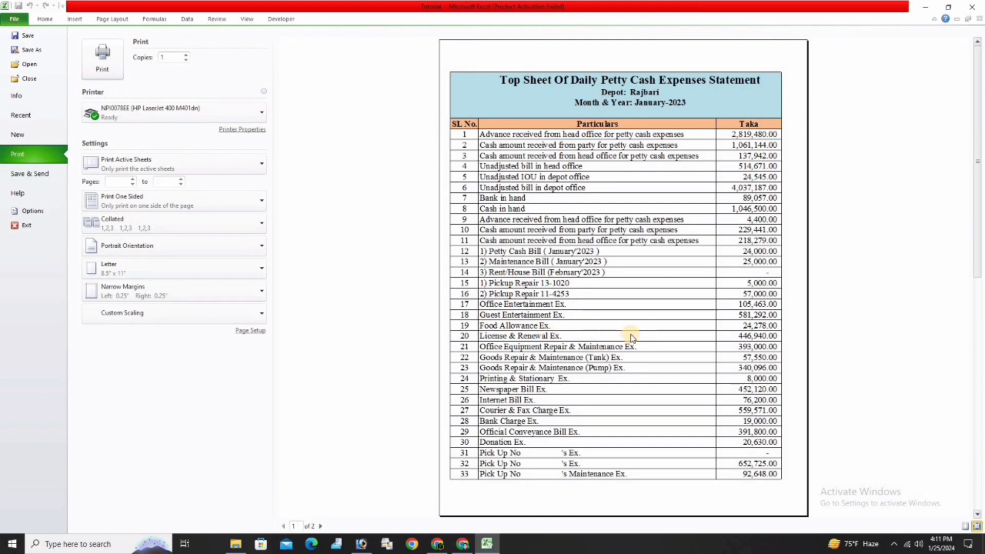
scroll(631, 336, down, 1)
scroll(629, 335, up, 1)
scroll(597, 272, down, 1)
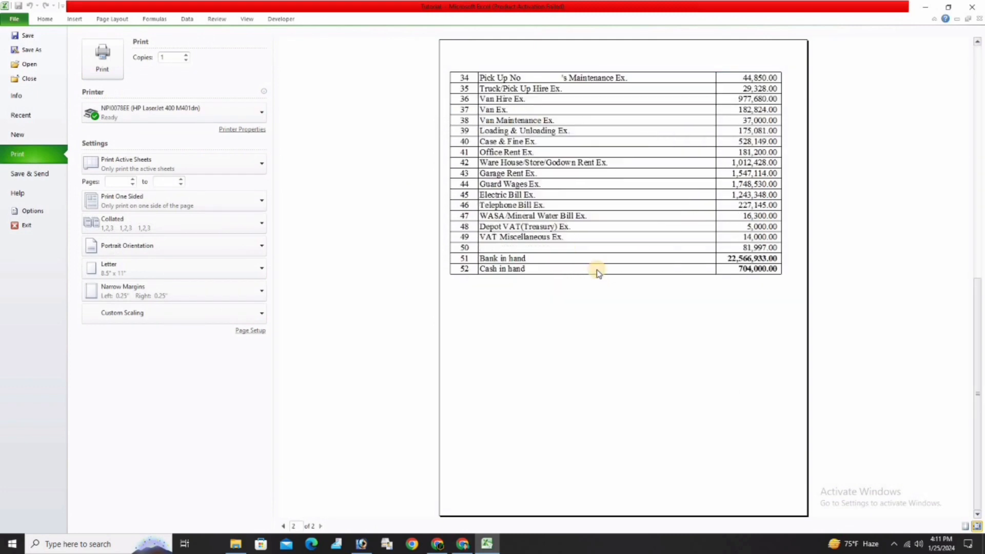
scroll(598, 272, up, 1)
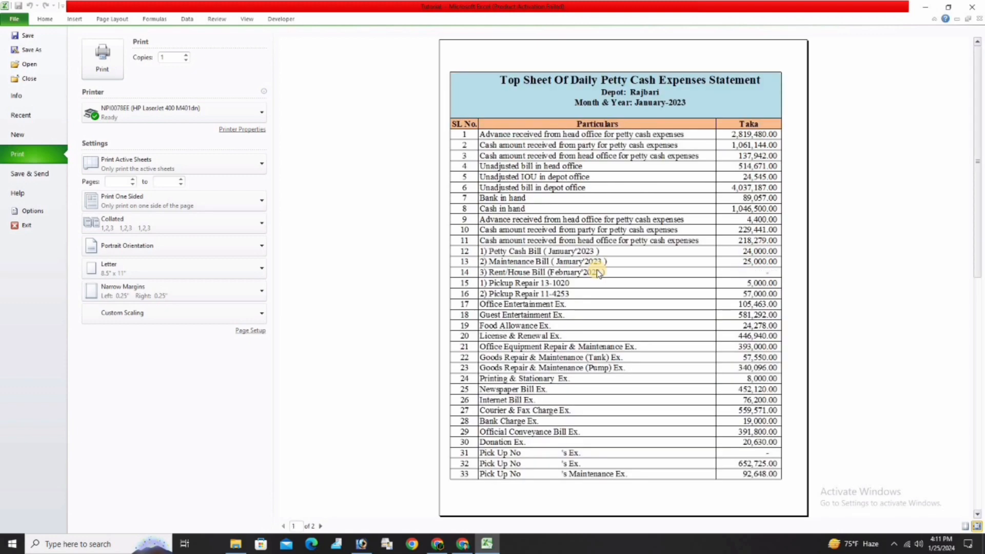
scroll(597, 272, down, 1)
scroll(598, 272, up, 1)
scroll(610, 276, down, 1)
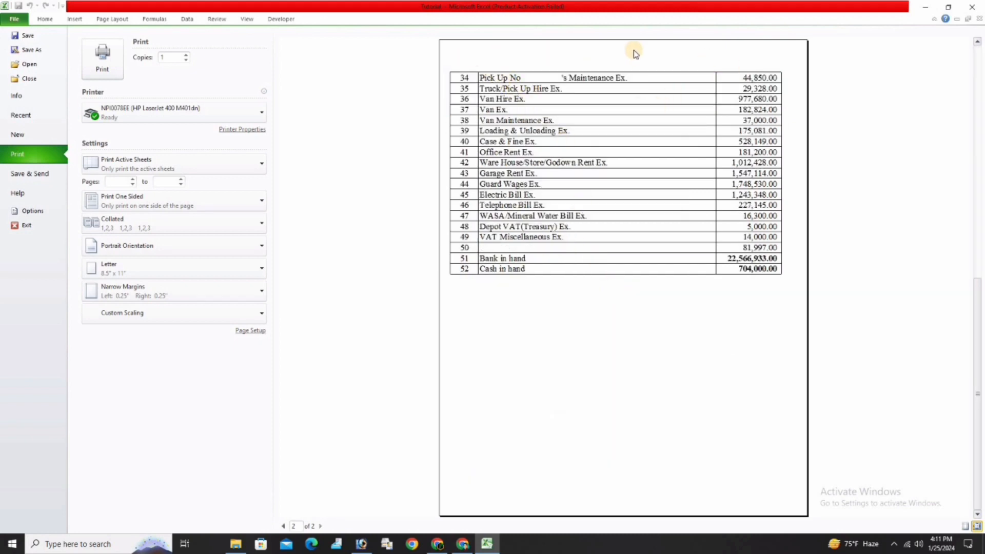
scroll(530, 111, up, 1)
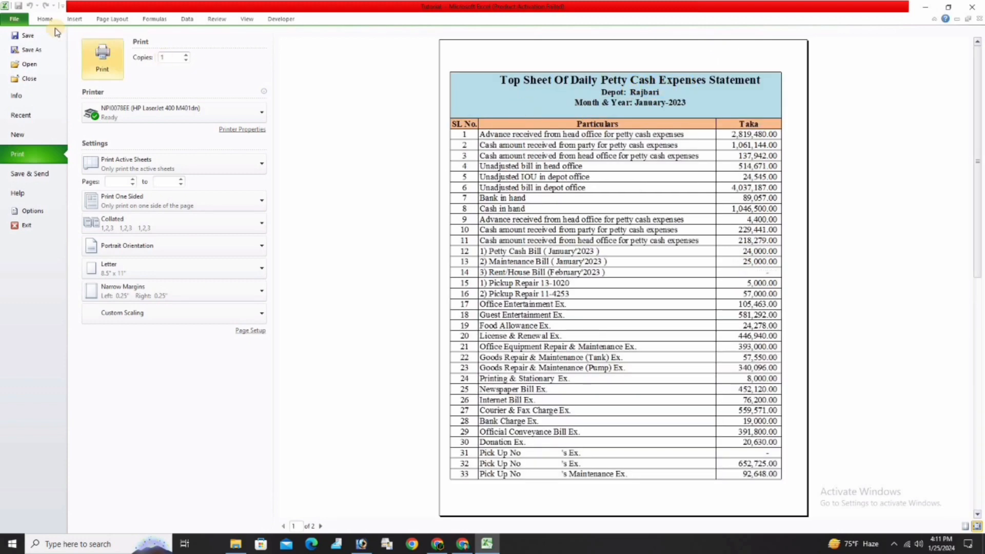
click(105, 23)
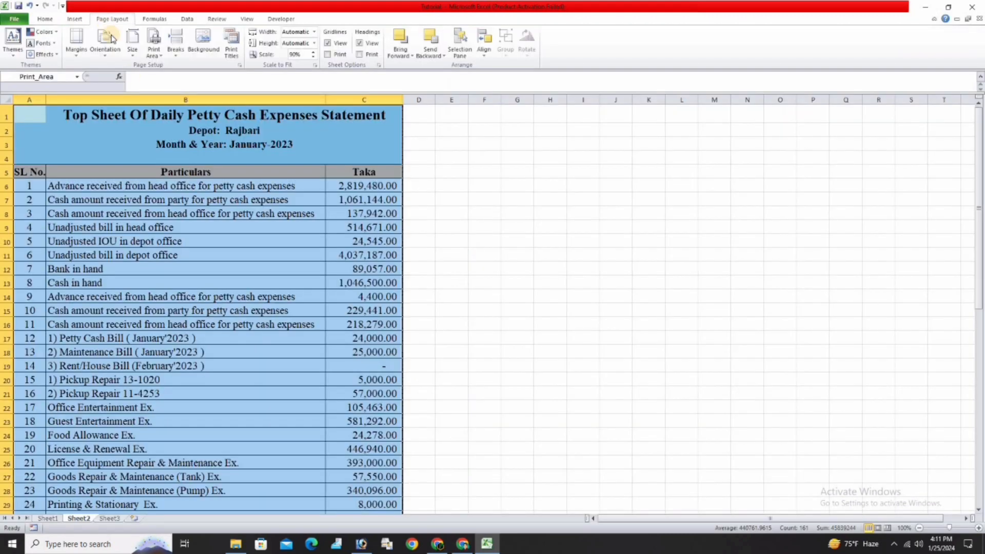
- Set rows 1 to 5 ($1:$5) to repeat at the top of every printed page and open the print preview
click(20, 112)
click(231, 55)
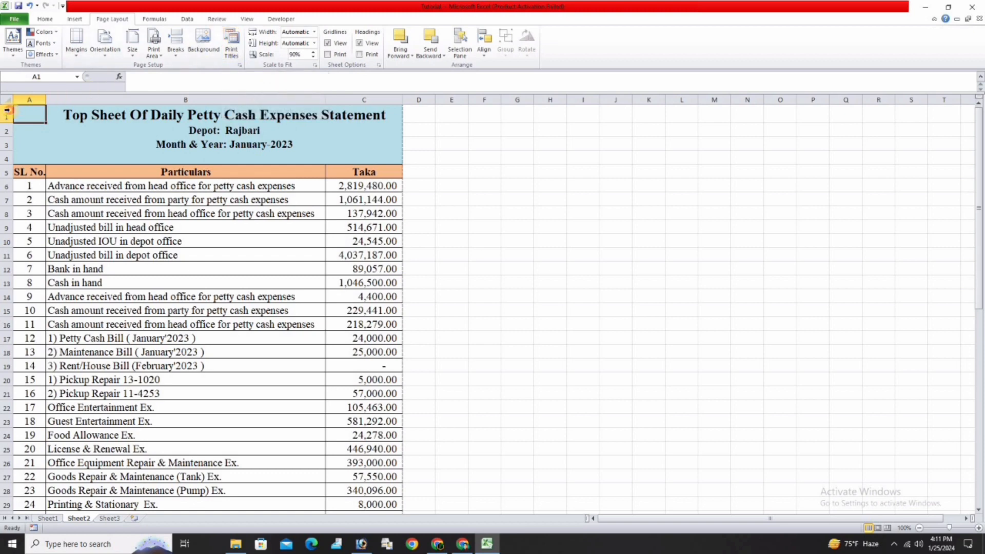
drag(6, 109, 6, 170)
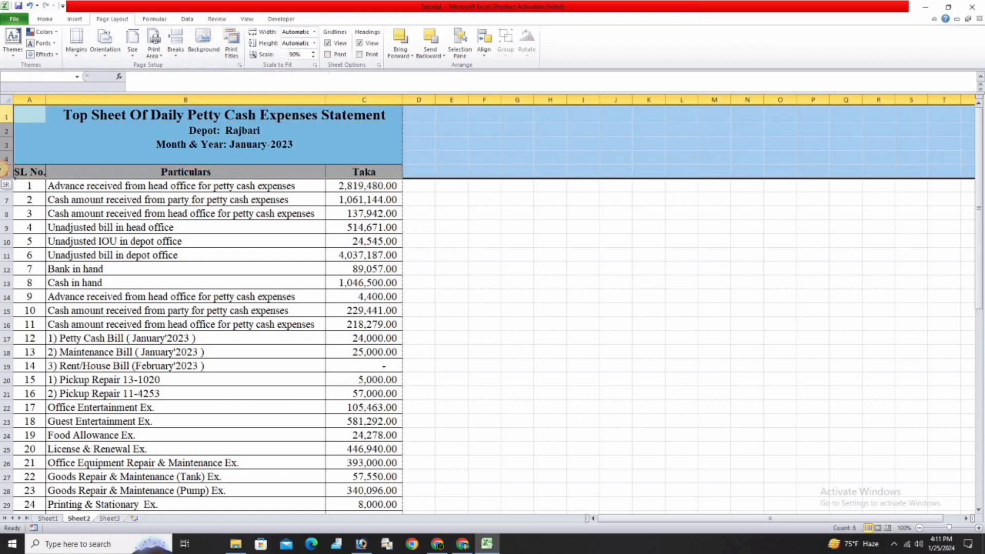
click(229, 50)
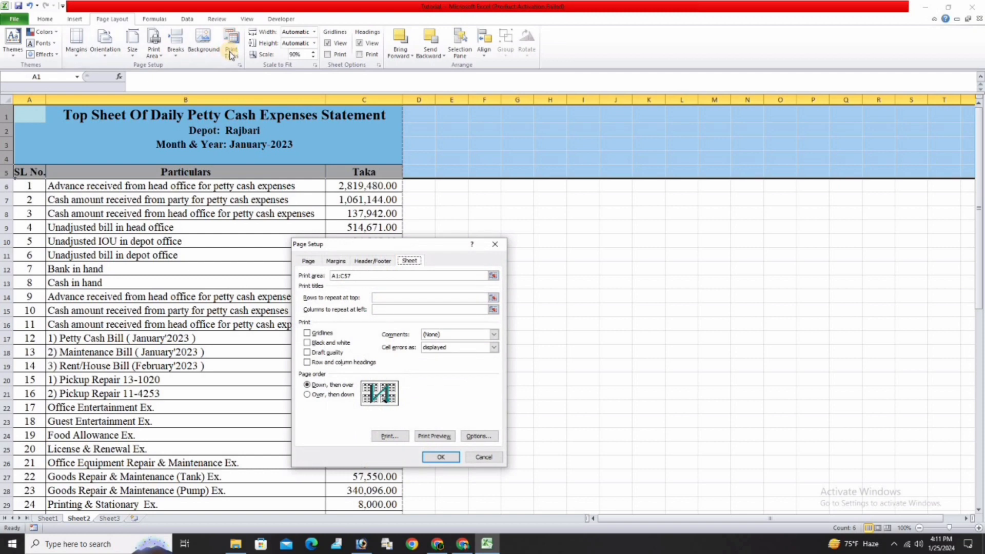
click(383, 297)
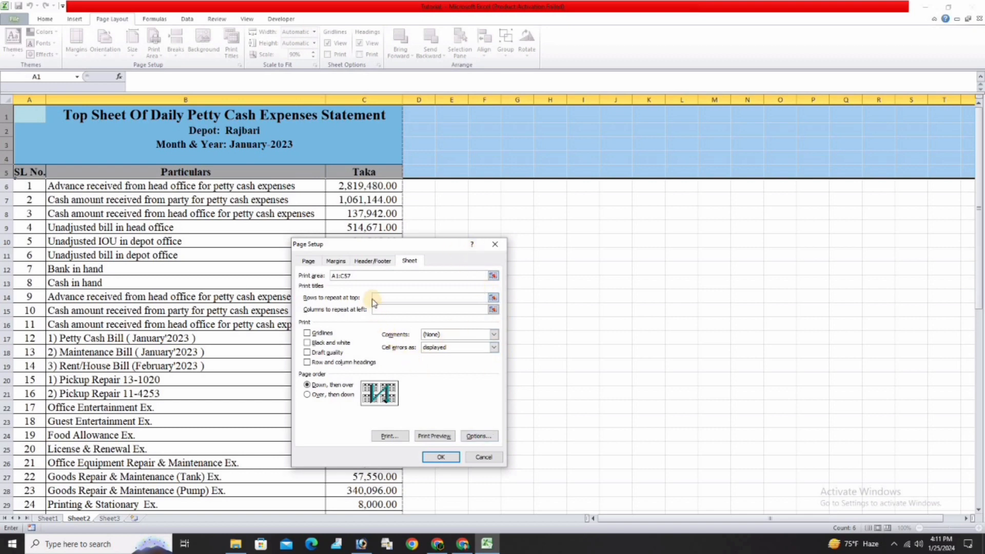
click(492, 297)
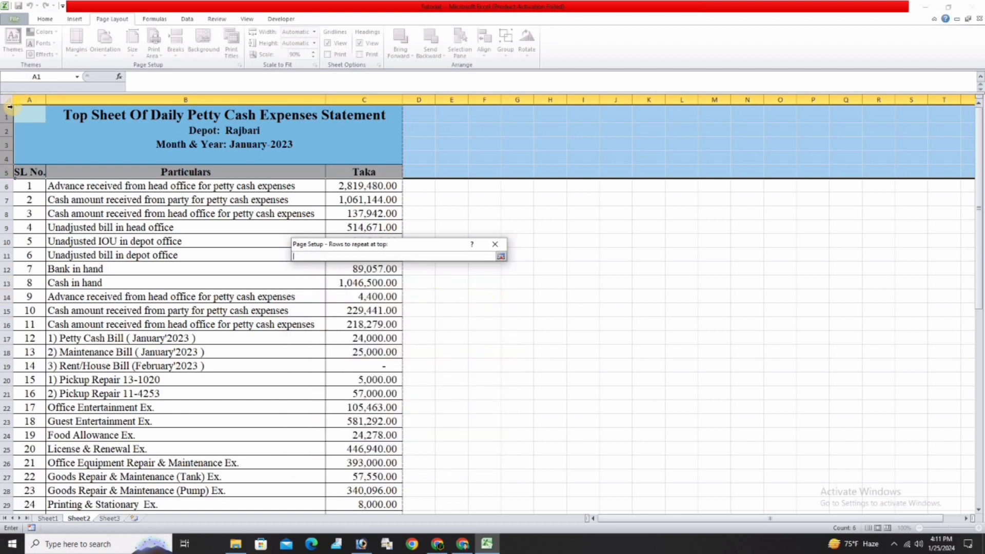
drag(9, 158, 9, 173)
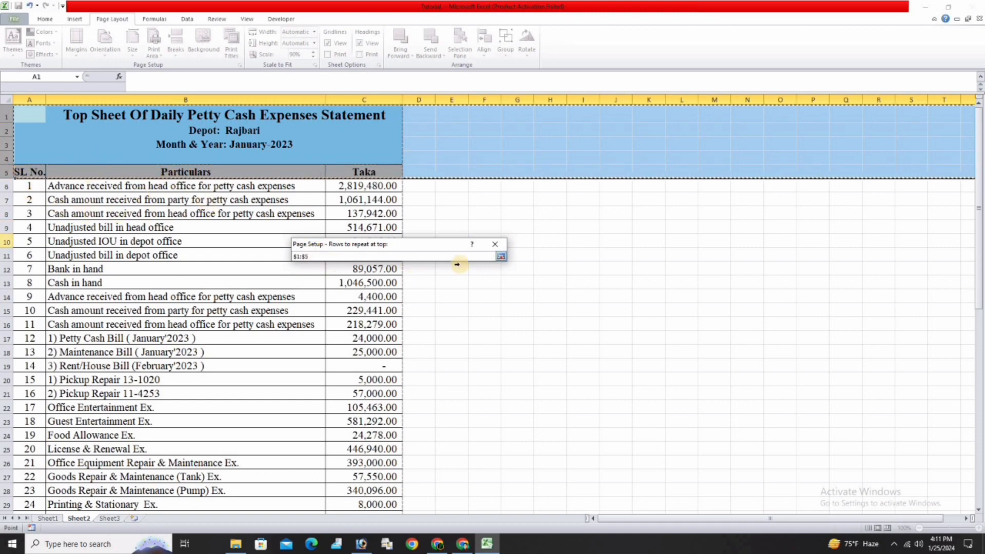
click(500, 256)
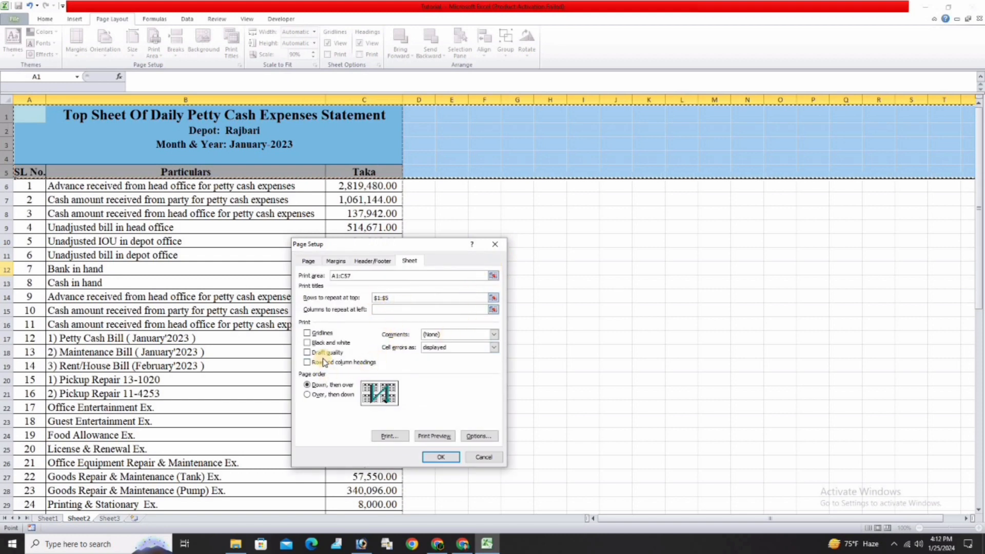
click(436, 436)
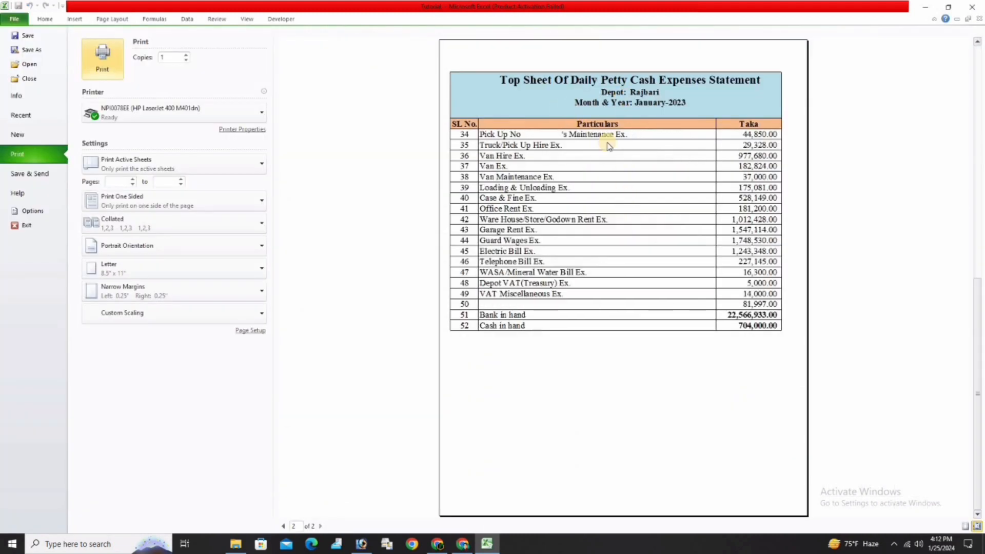
- Compare the heading rows on both preview pages, return to the sheet's page layout settings and look through the statement
scroll(562, 108, up, 1)
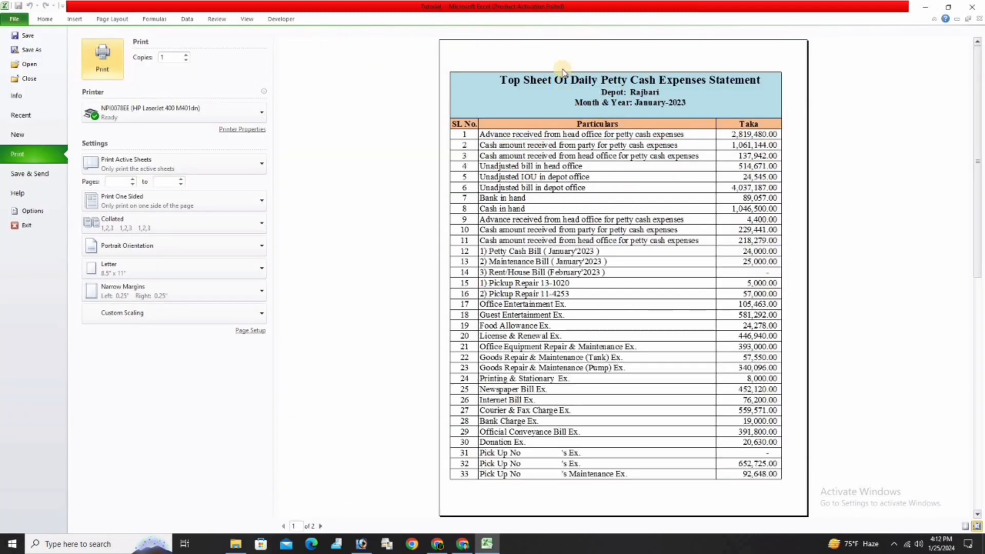
click(321, 526)
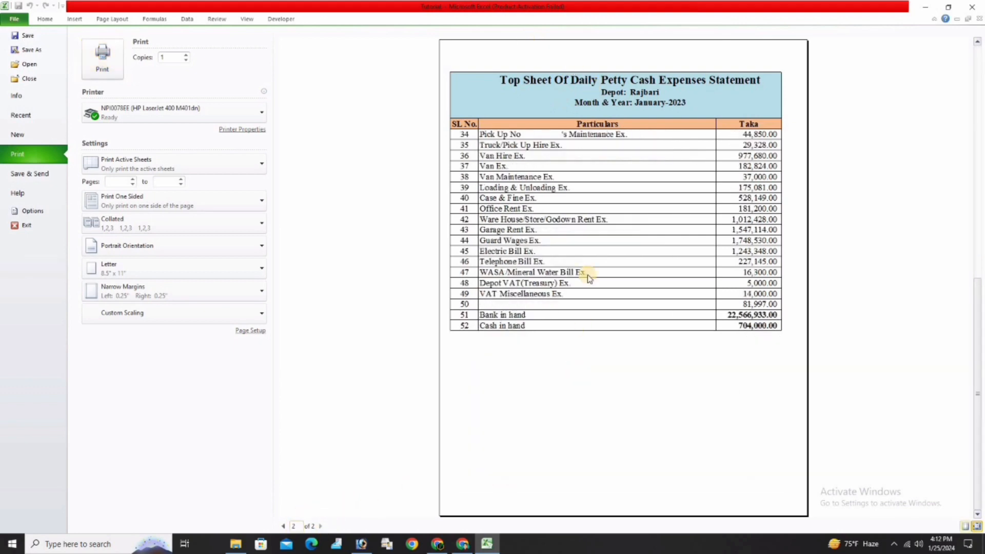
scroll(578, 234, up, 1)
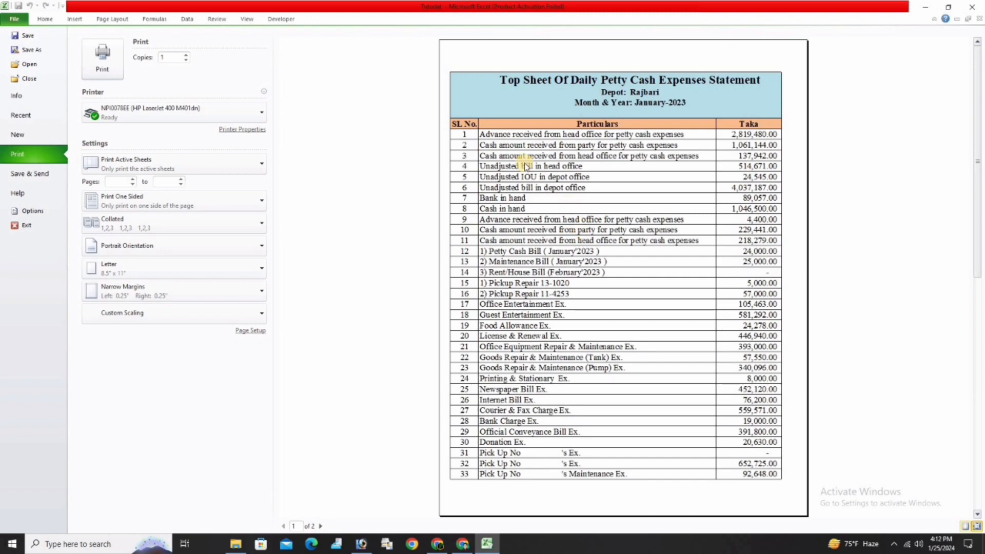
click(108, 22)
scroll(320, 295, down, 3)
scroll(318, 282, up, 3)
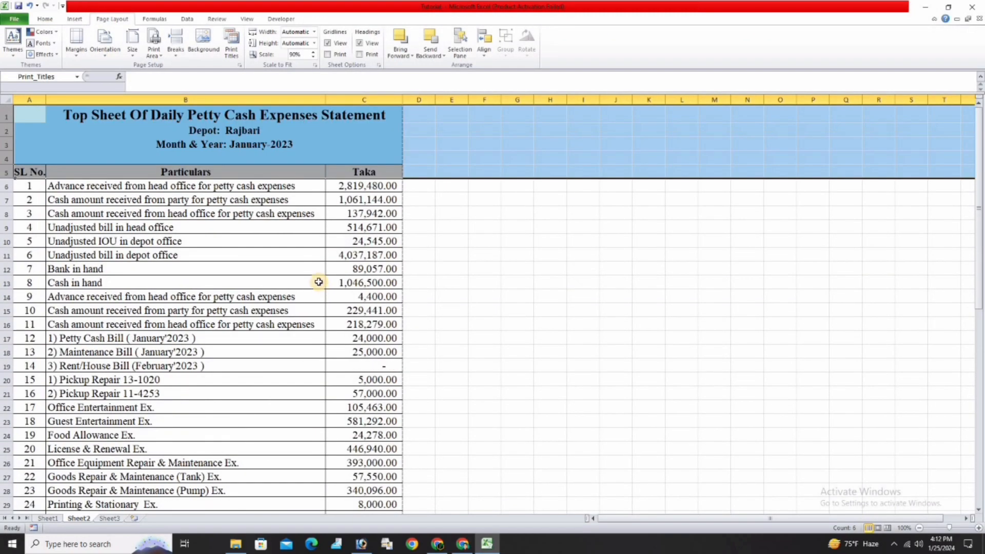
- Review the rows-to-repeat setting in the print titles and return to the statement
click(232, 49)
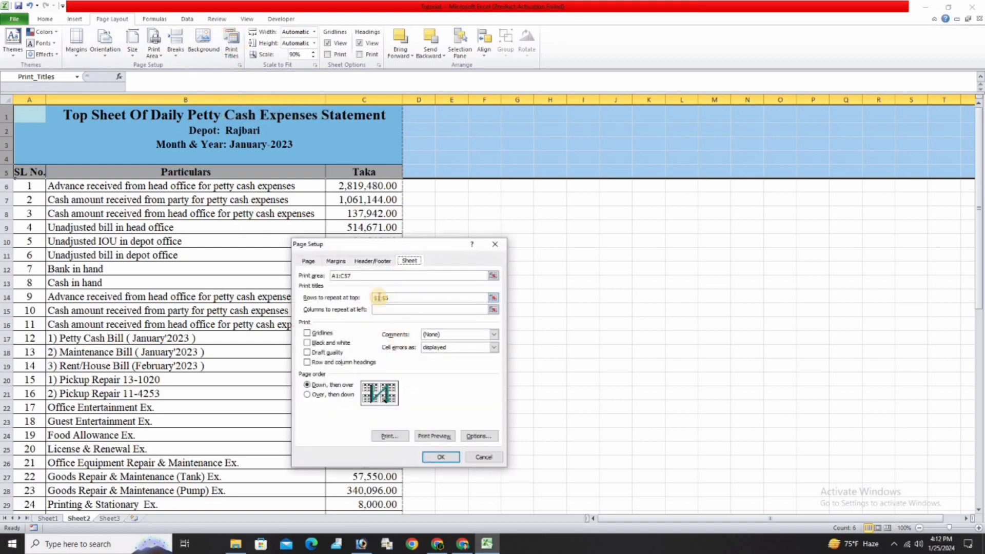
click(440, 456)
click(363, 393)
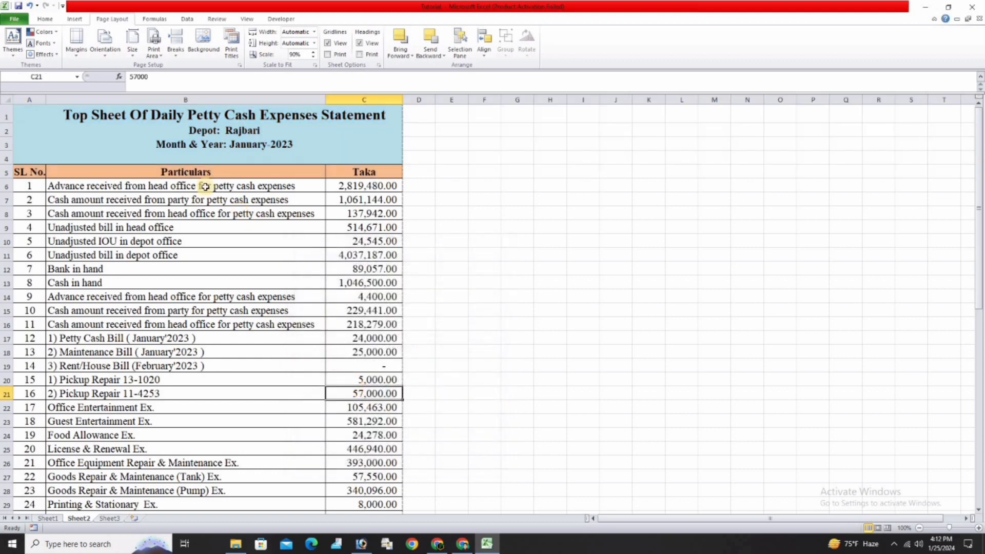
- Preview both pages of the statement for printing and choose the HP LaserJet 400 M401dn printer
click(17, 21)
click(19, 154)
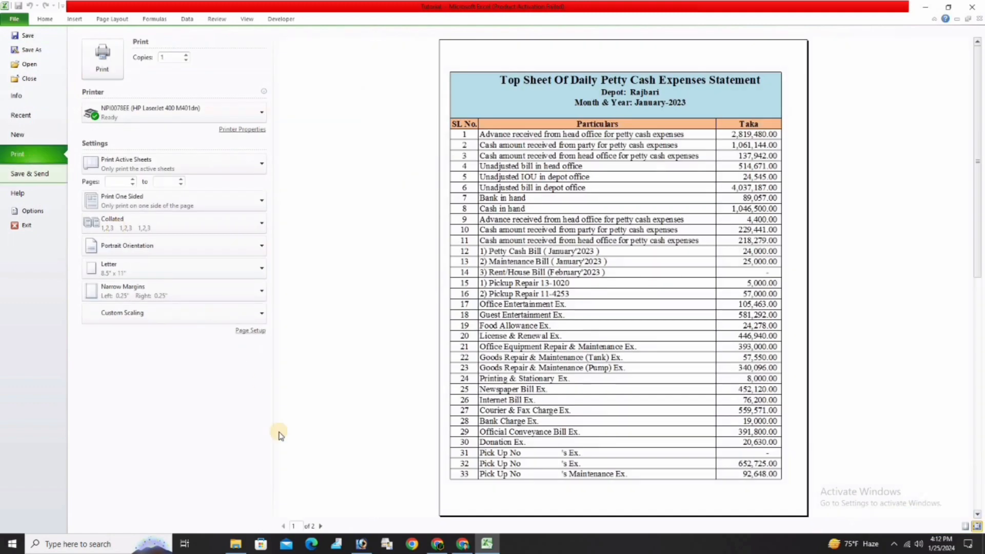
scroll(533, 383, down, 1)
scroll(533, 382, up, 1)
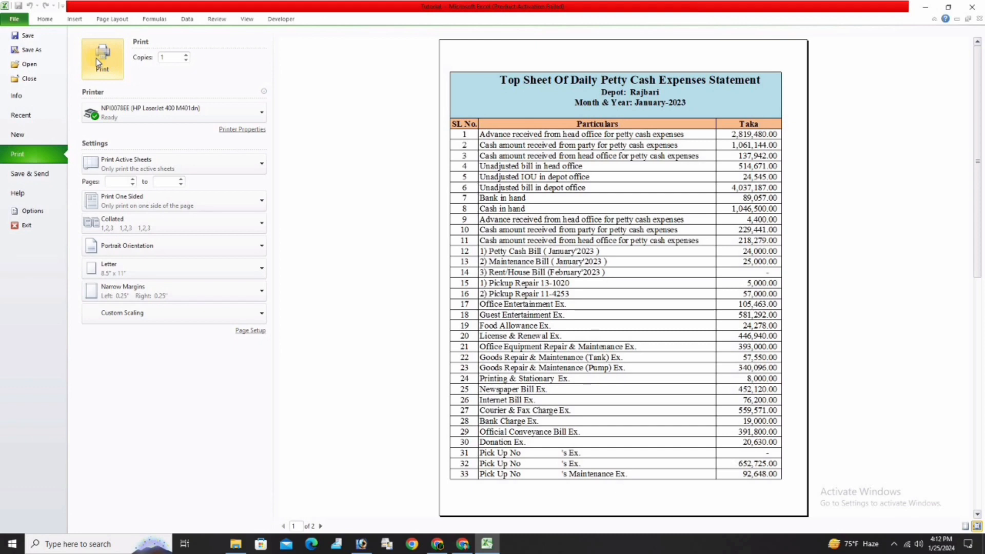
click(122, 109)
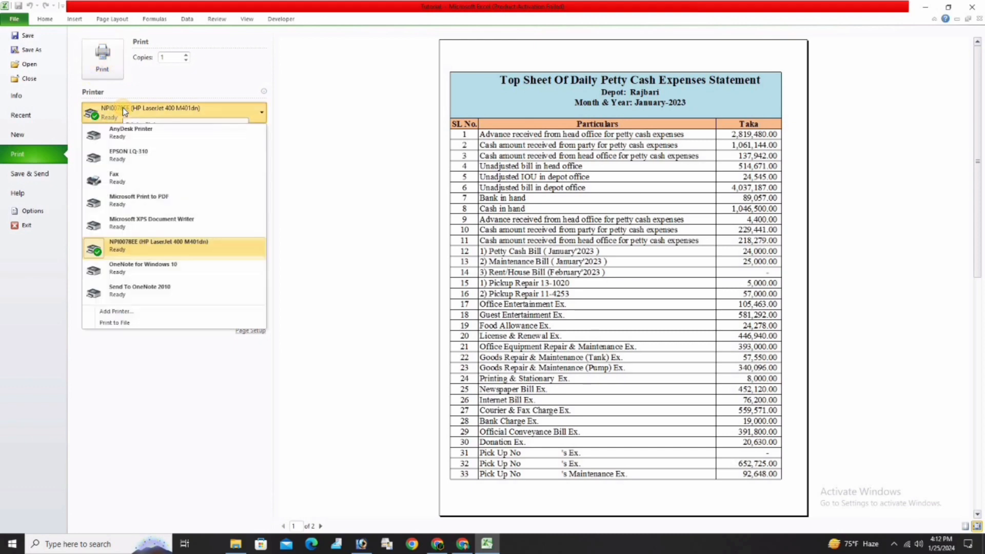
click(121, 251)
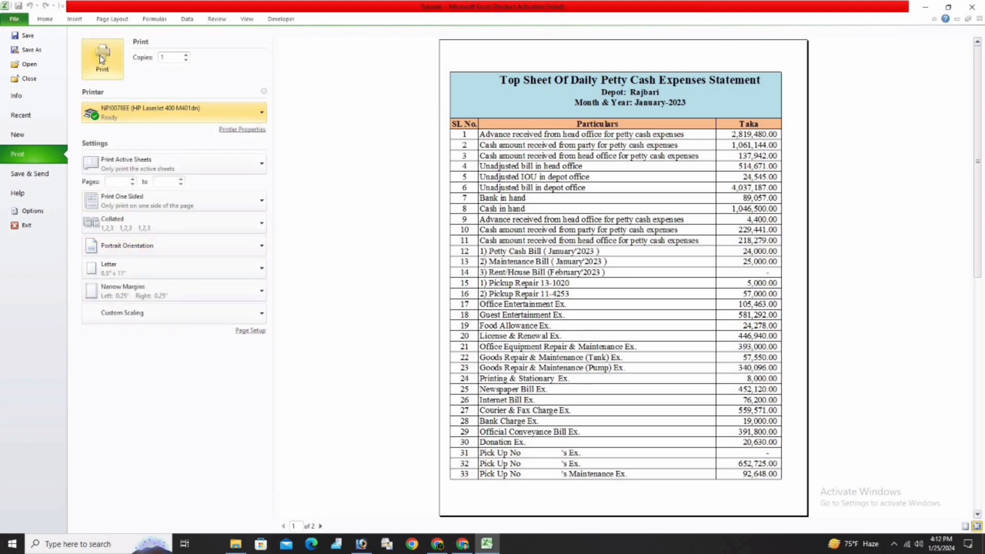